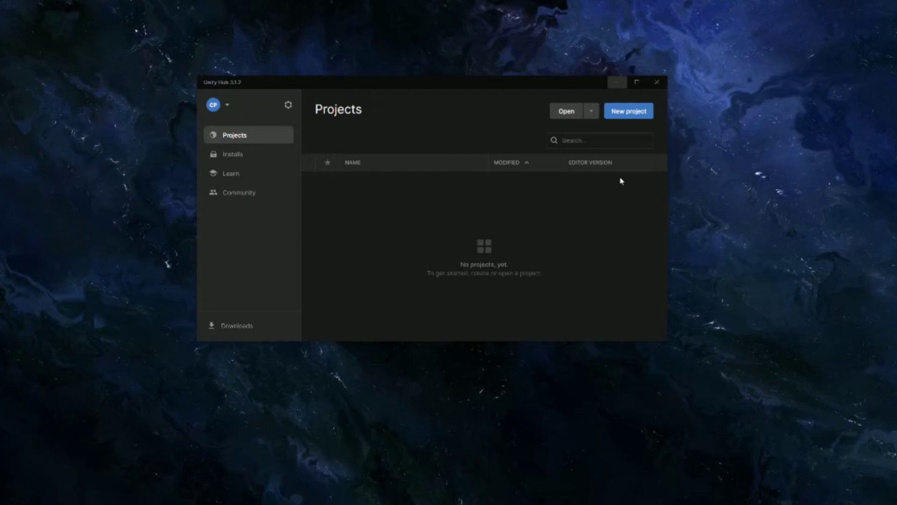
# - Create a project named game7 from the 3D Core template in C:\Unity-Projects
pyautogui.click(642, 111)
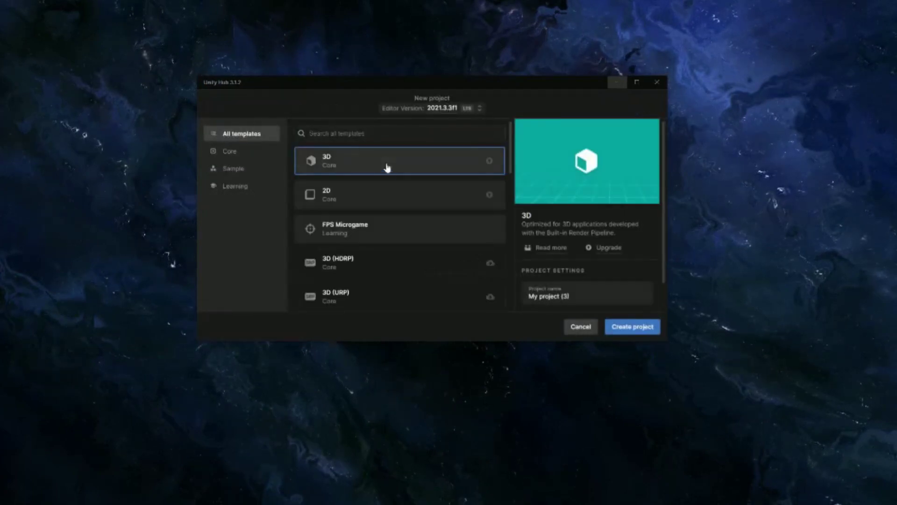
pyautogui.click(590, 298)
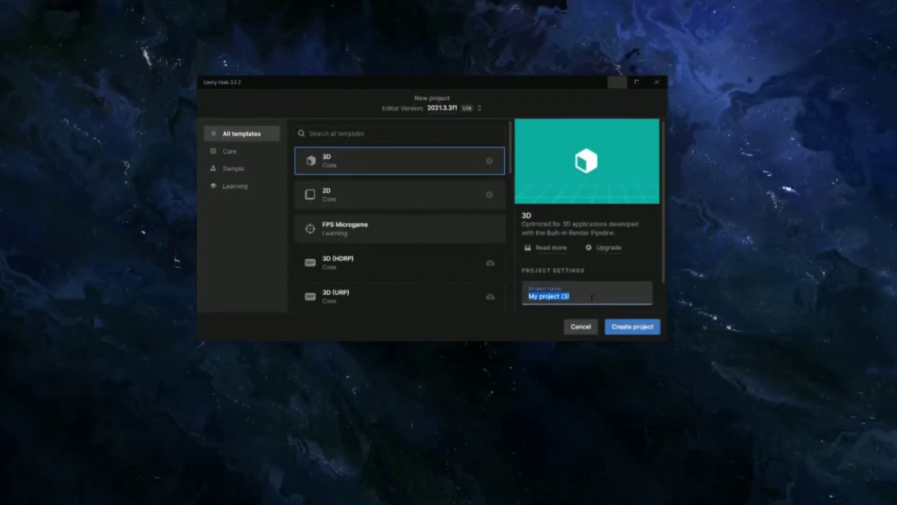
pyautogui.write('game7')
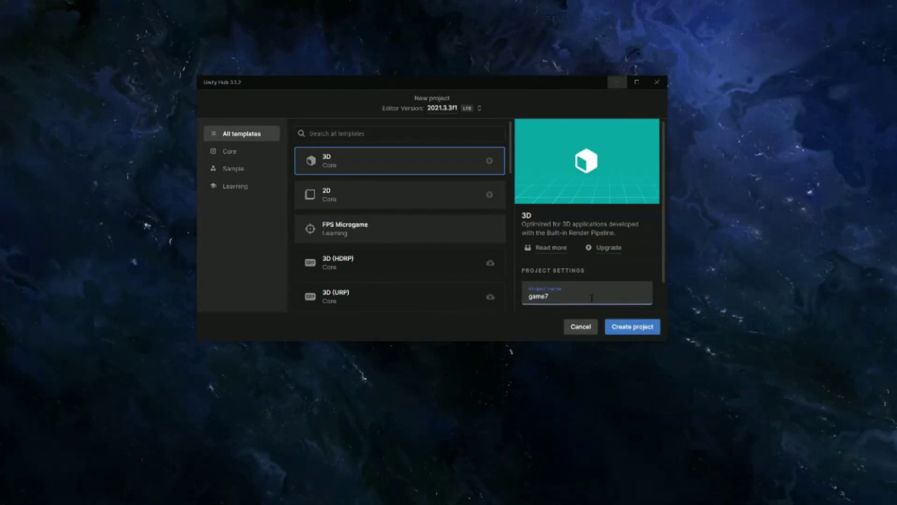
pyautogui.scroll(-1, 614, 309)
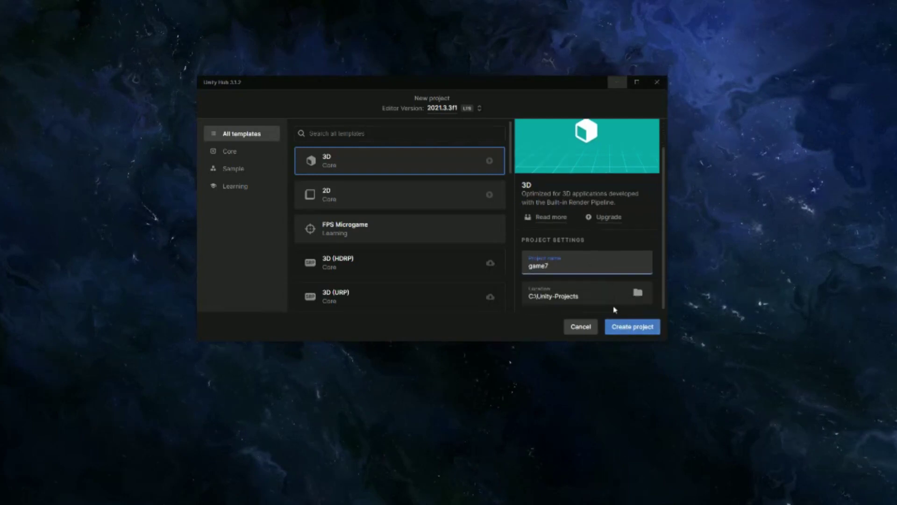
pyautogui.click(631, 326)
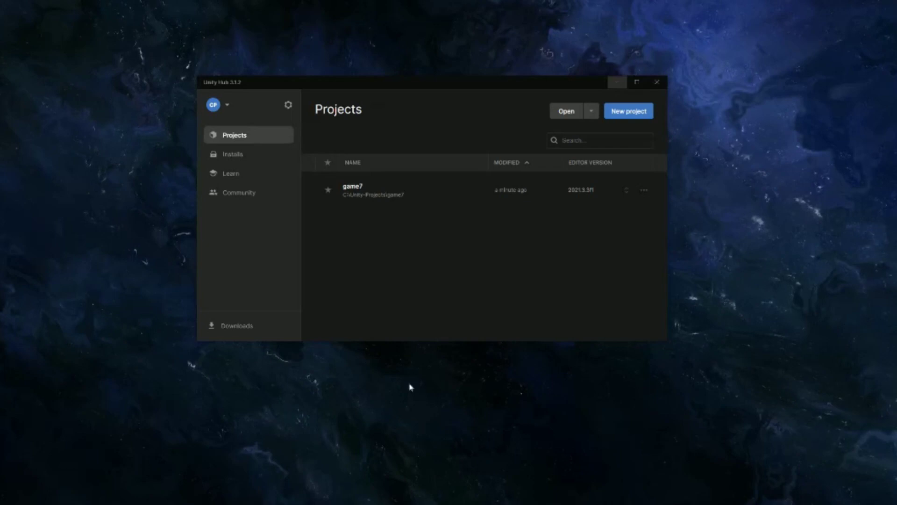
# - Create a project named game8 from the FPS Microgame learning template
pyautogui.click(638, 114)
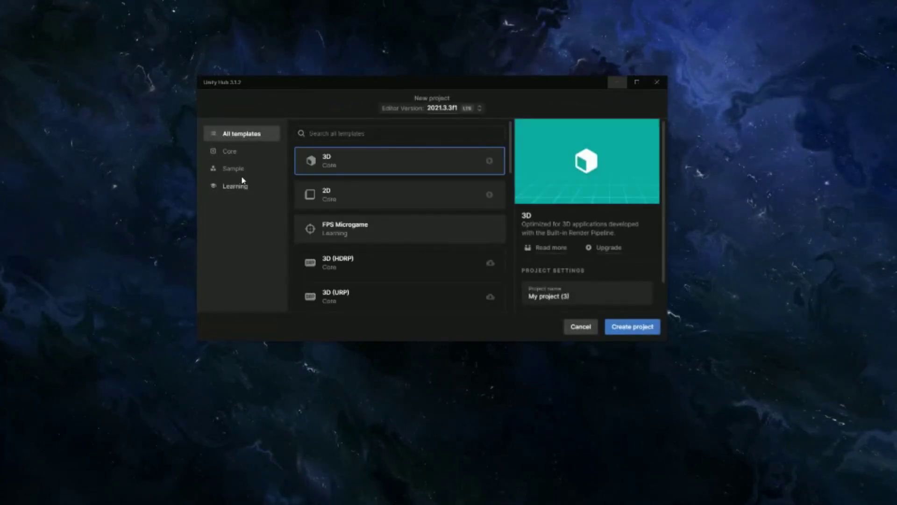
pyautogui.click(236, 186)
pyautogui.click(348, 167)
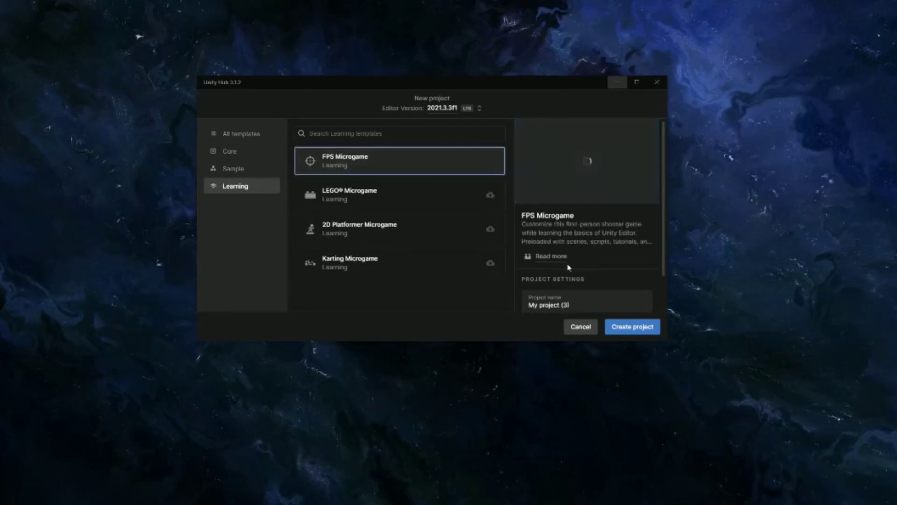
pyautogui.moveTo(570, 305); pyautogui.dragTo(504, 308)
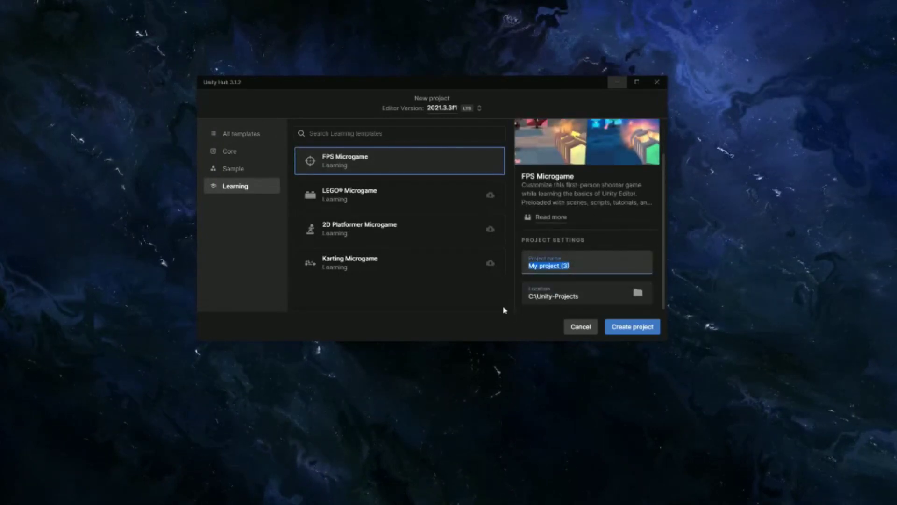
pyautogui.write('game8')
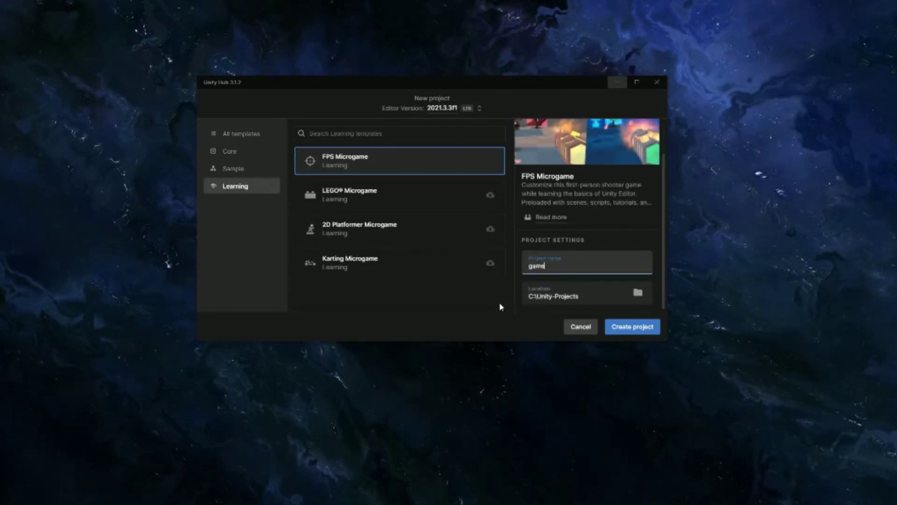
pyautogui.click(638, 327)
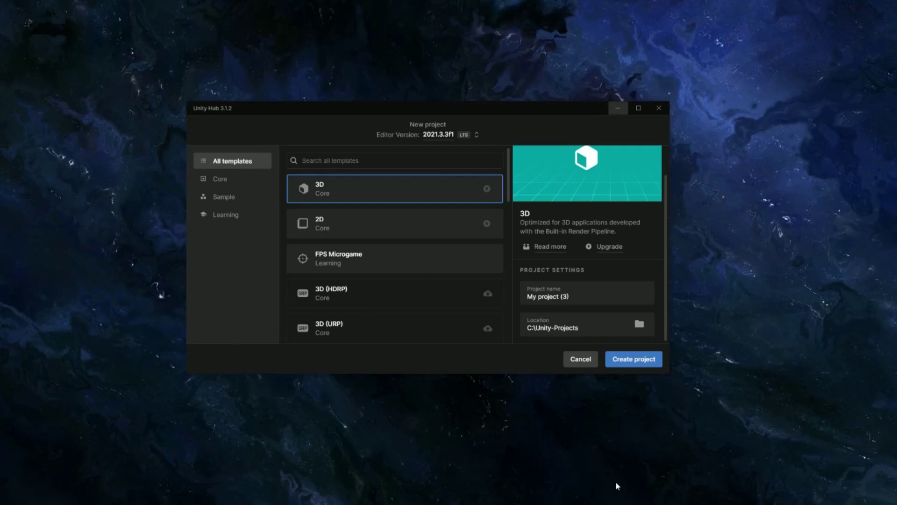
# - Name the new 3D project mygame9 and check the folder chosen as its location
pyautogui.moveTo(578, 298); pyautogui.dragTo(519, 300)
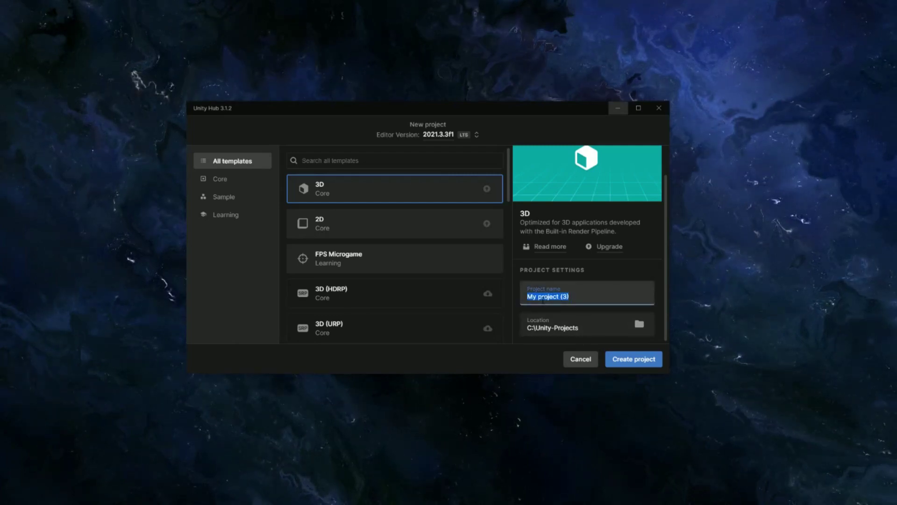
pyautogui.write('mygame9')
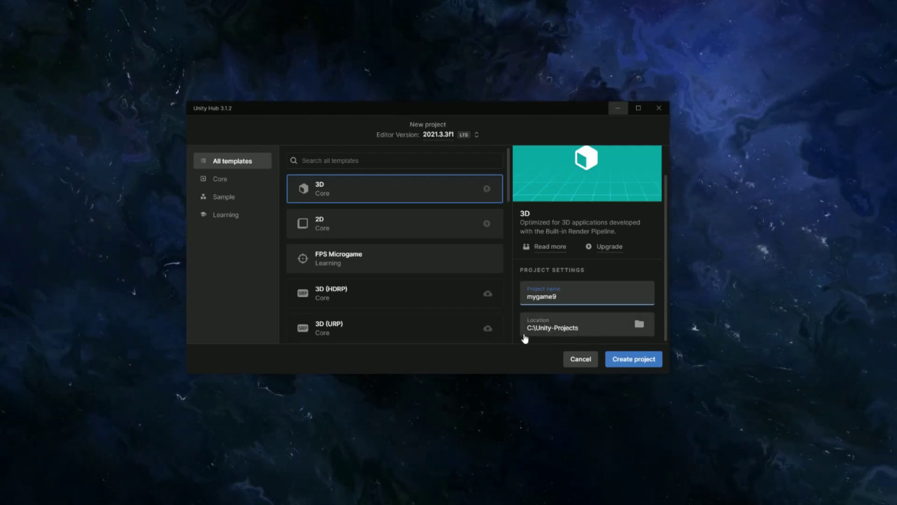
pyautogui.click(595, 331)
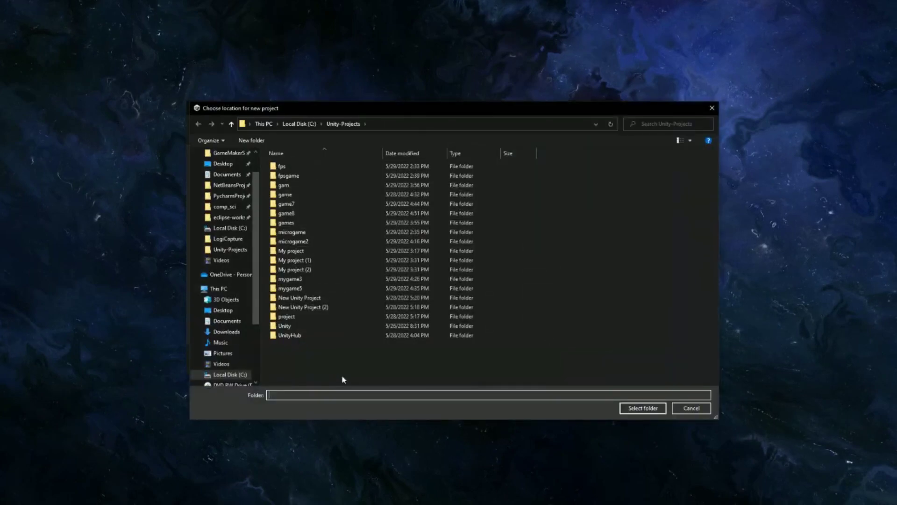
pyautogui.click(714, 110)
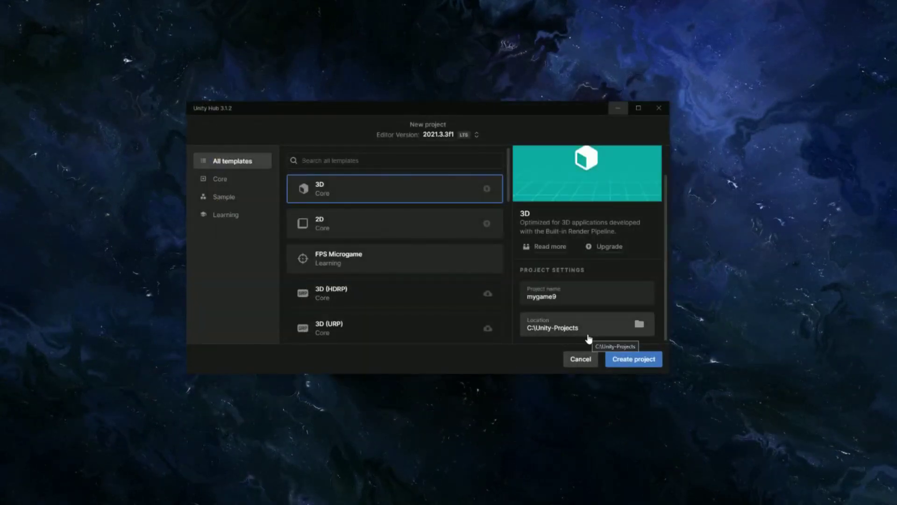
# - Open the Windows storage settings and check the available space on Local Disk (C:)
pyautogui.press('super')
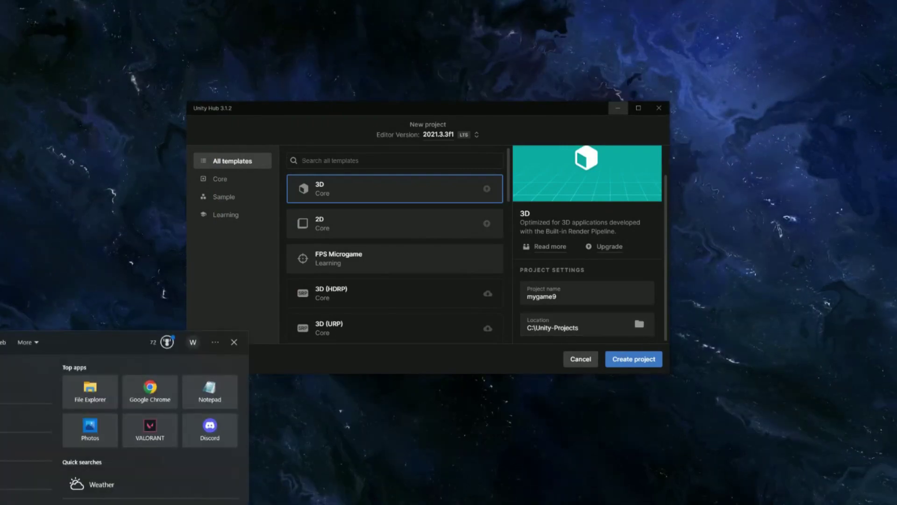
pyautogui.write('sto')
pyautogui.press('Return')
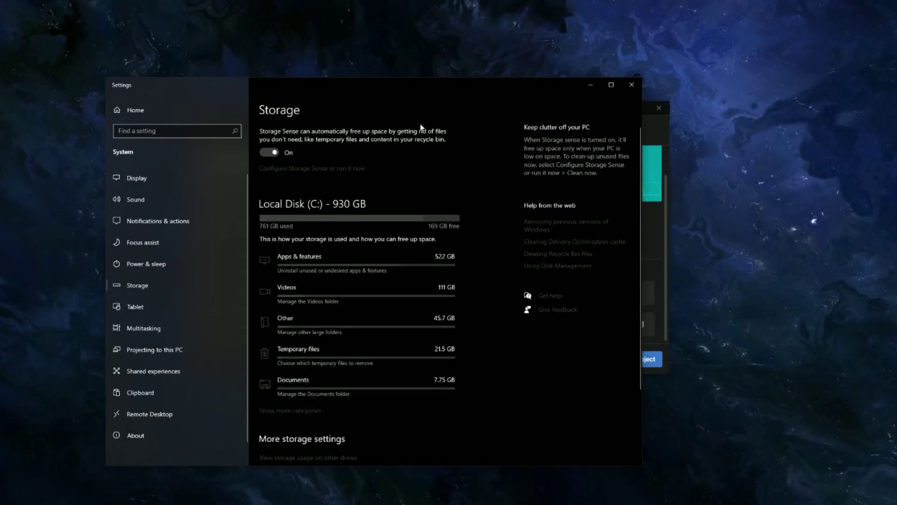
pyautogui.moveTo(382, 94); pyautogui.dragTo(275, 137)
pyautogui.moveTo(576, 110); pyautogui.dragTo(807, 200)
pyautogui.click(374, 328)
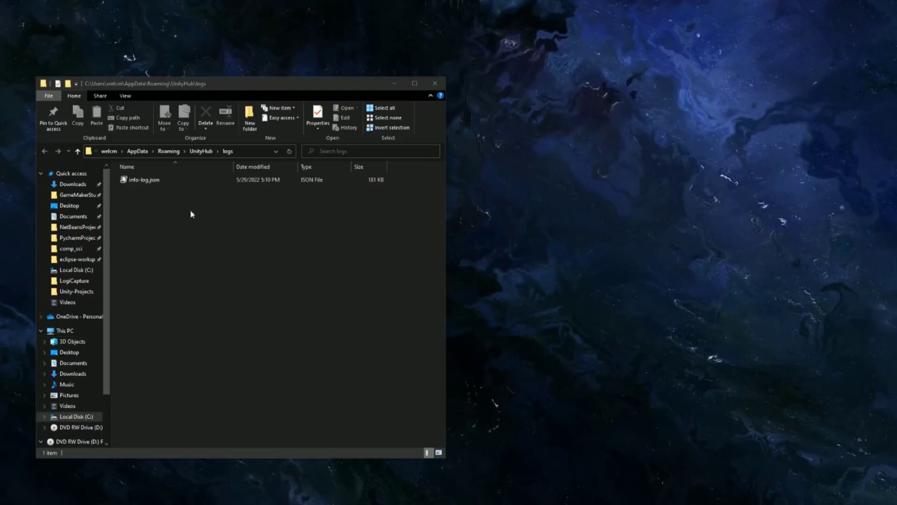
# - Open info-log.json from the UnityHub logs folder and examine the disk space and file integrity validation entries
pyautogui.doubleClick(198, 182)
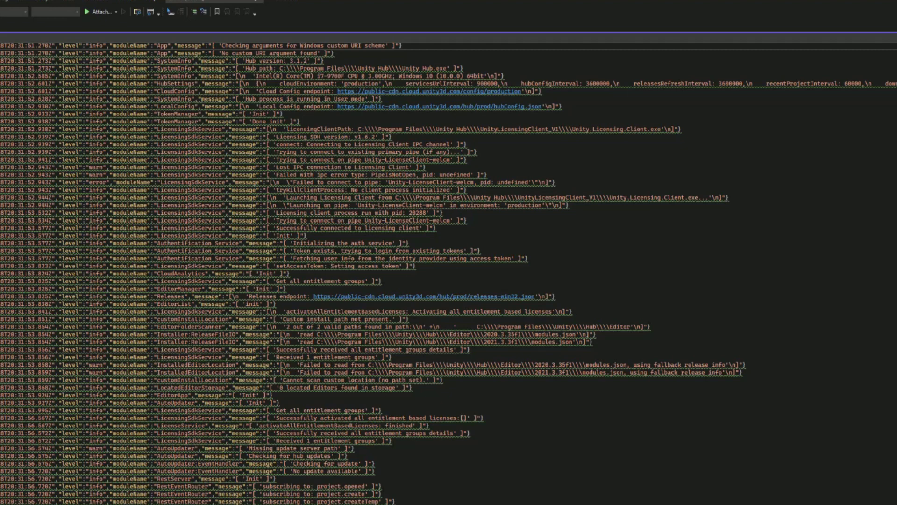
pyautogui.scroll(-20, 418, 478)
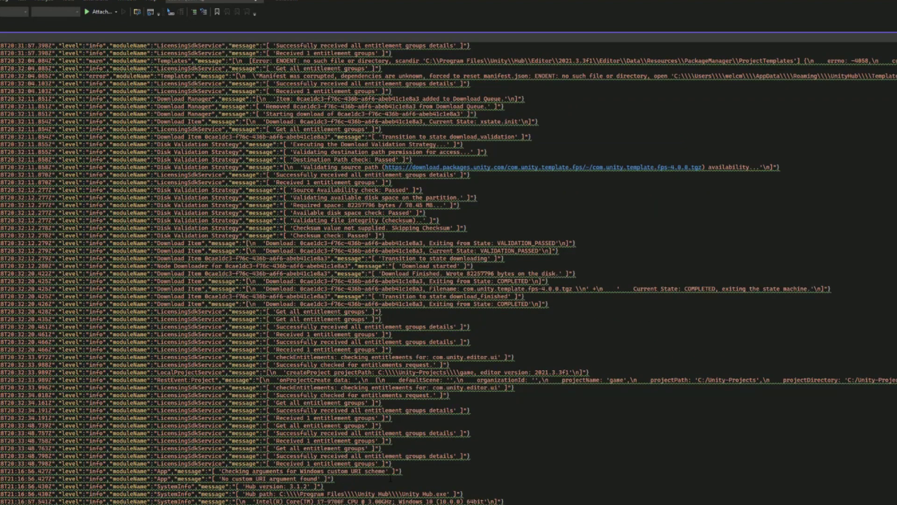
pyautogui.moveTo(391, 480)
pyautogui.scroll(1, 448, 274)
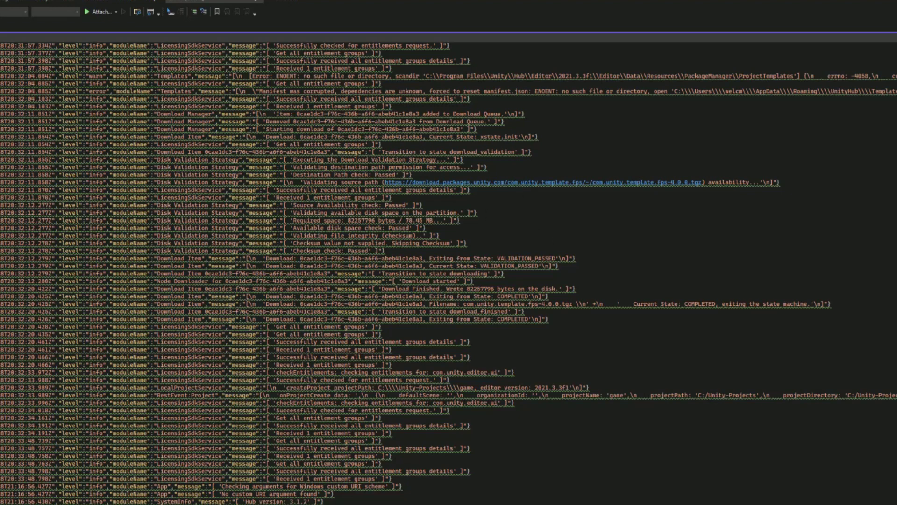
pyautogui.moveTo(319, 220); pyautogui.dragTo(382, 220)
pyautogui.moveTo(307, 236); pyautogui.dragTo(379, 236)
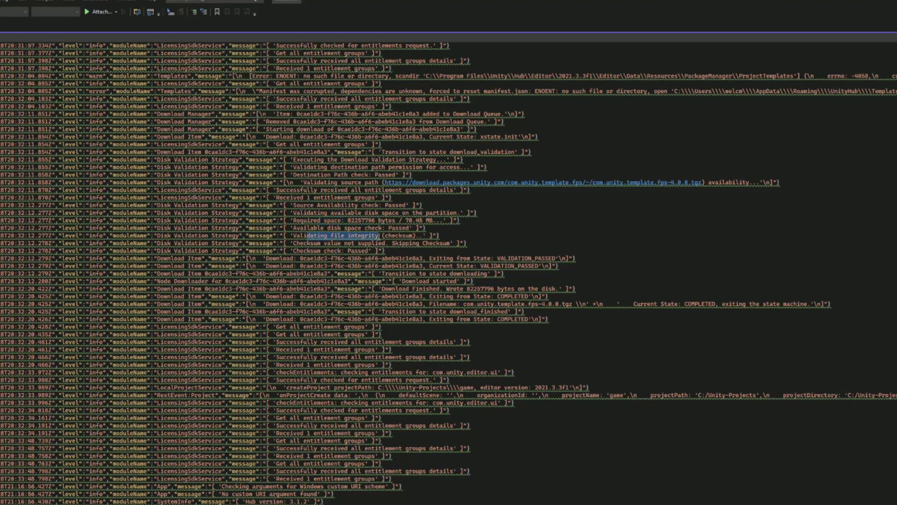
pyautogui.click(475, 225)
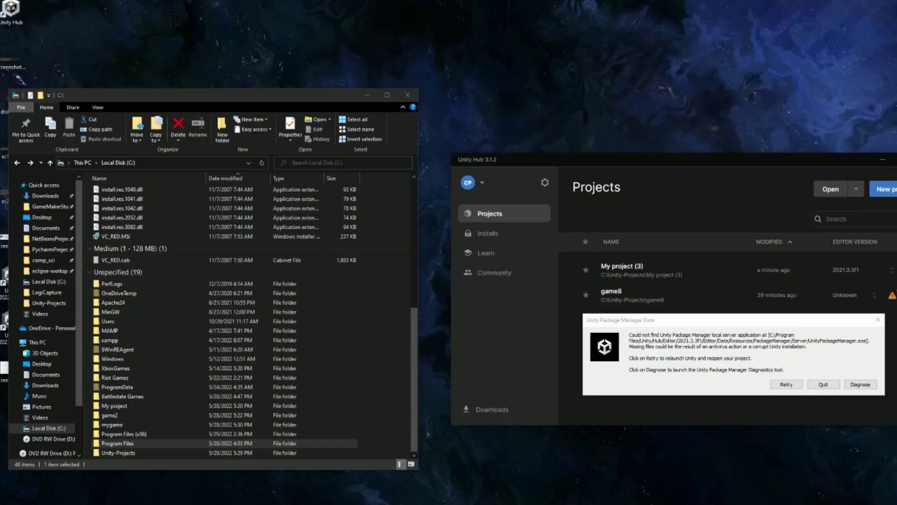
# - Browse from Program Files on Local Disk (C:) to the Editor\Data folder of Unity 2021.3.0f1
pyautogui.doubleClick(125, 445)
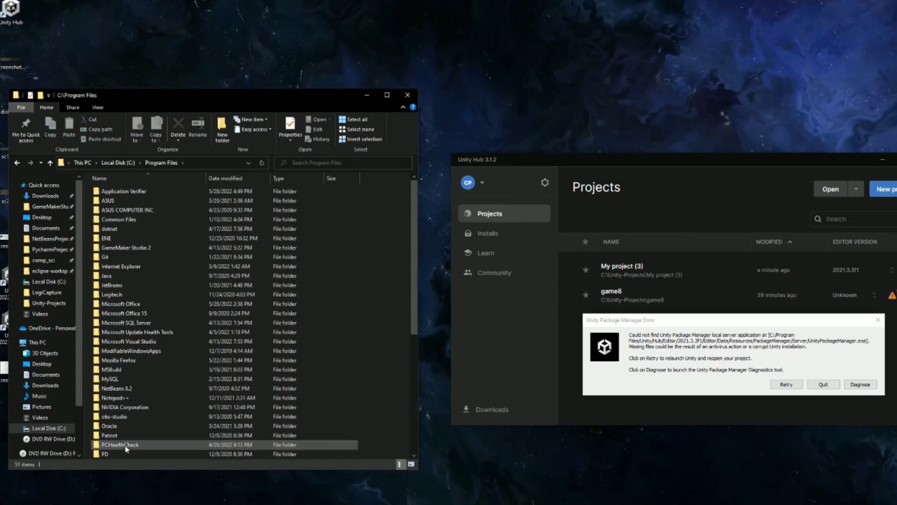
pyautogui.scroll(-7, 126, 449)
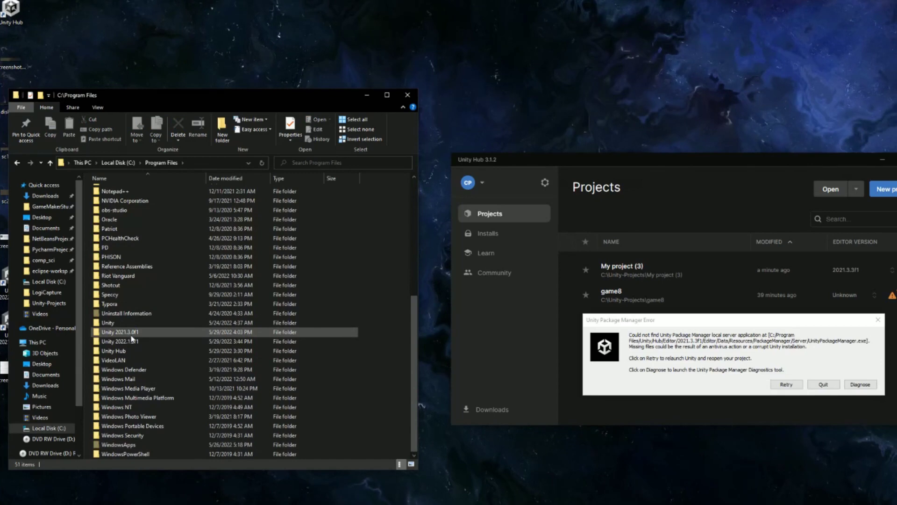
pyautogui.click(132, 332)
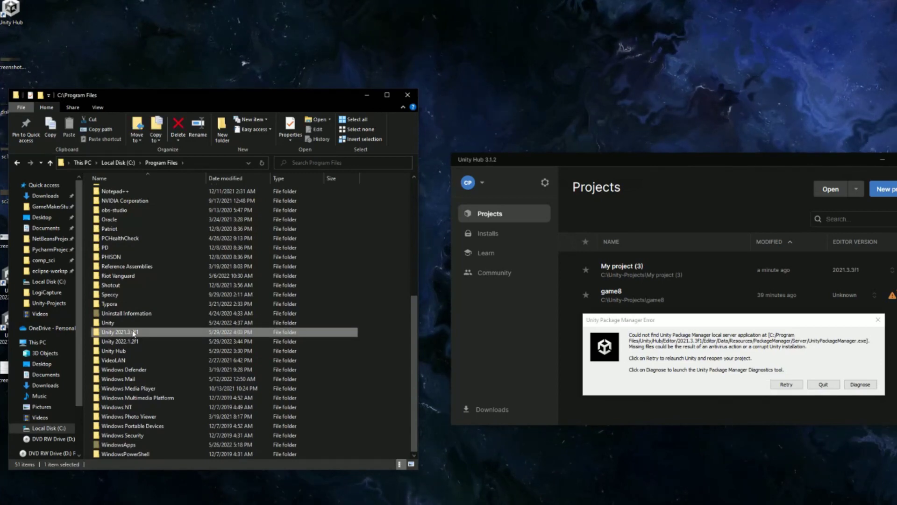
pyautogui.doubleClick(132, 333)
pyautogui.doubleClick(112, 191)
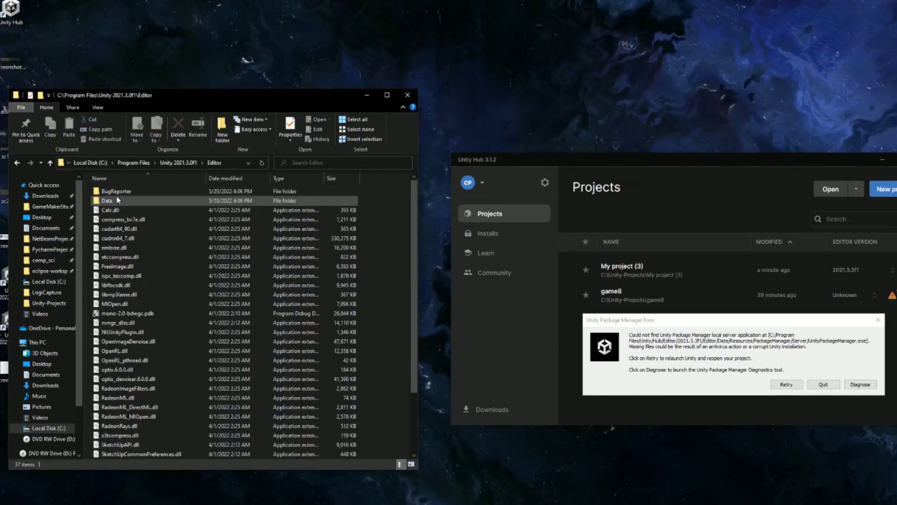
pyautogui.doubleClick(112, 200)
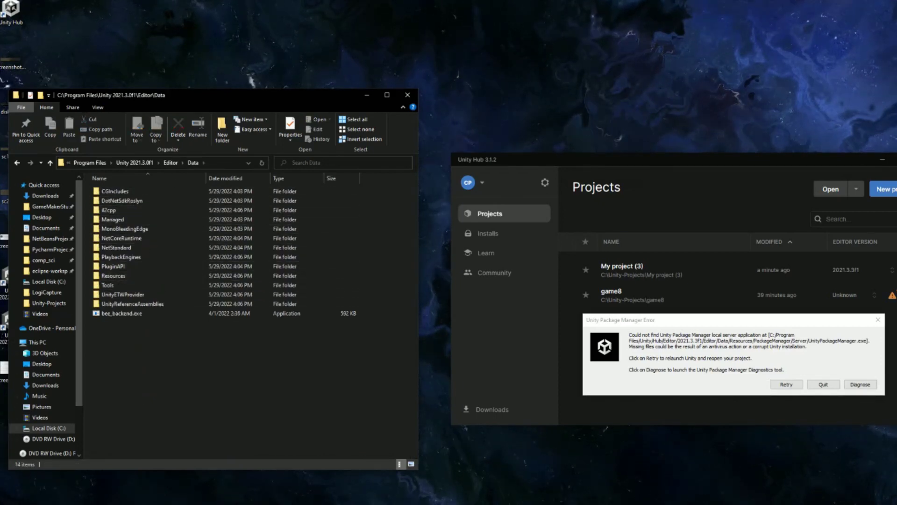
# - Locate the PackageManager folder inside Resources, return to the Data folder, and shift the Unity Package Manager error dialog slightly
pyautogui.click(118, 277)
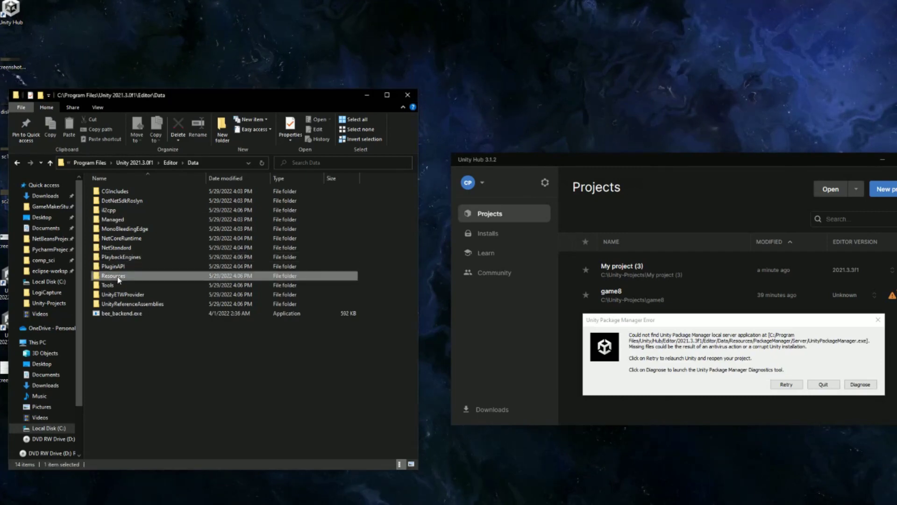
pyautogui.doubleClick(118, 277)
pyautogui.click(139, 267)
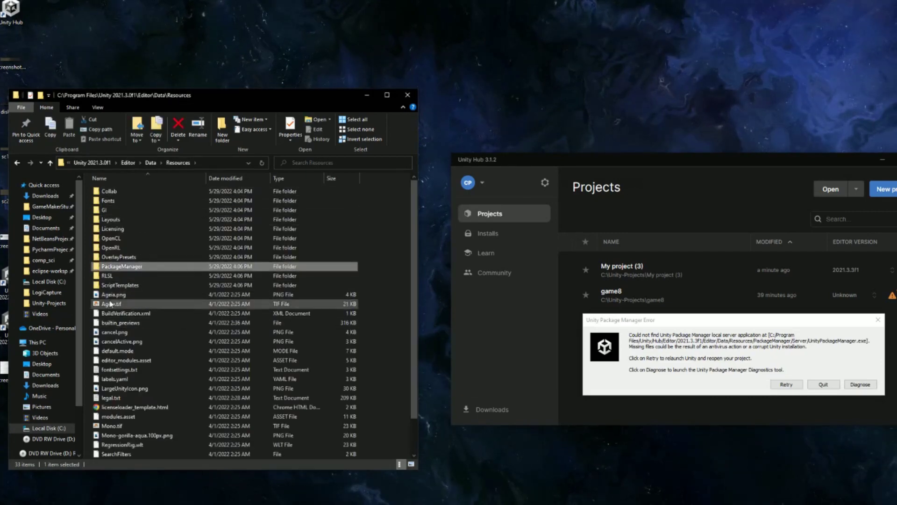
pyautogui.hotkey('alt', 'Left')
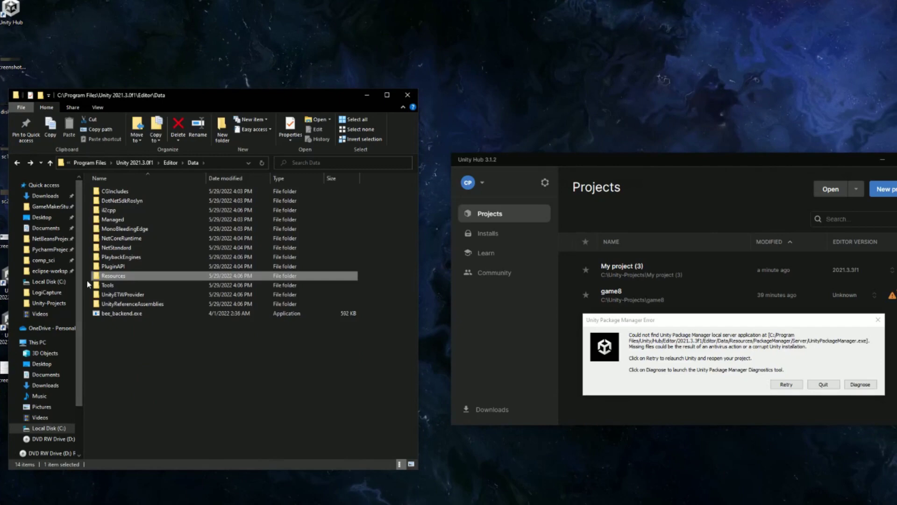
pyautogui.moveTo(668, 326); pyautogui.dragTo(658, 321)
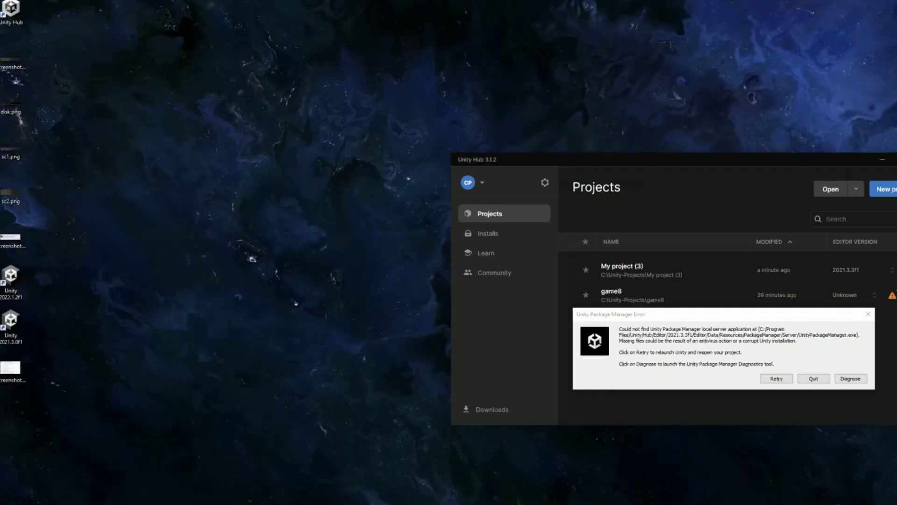
# - Open the Windows Virus & threat protection settings and move the security window clear of the Unity Package Manager error
pyautogui.press('super+s')
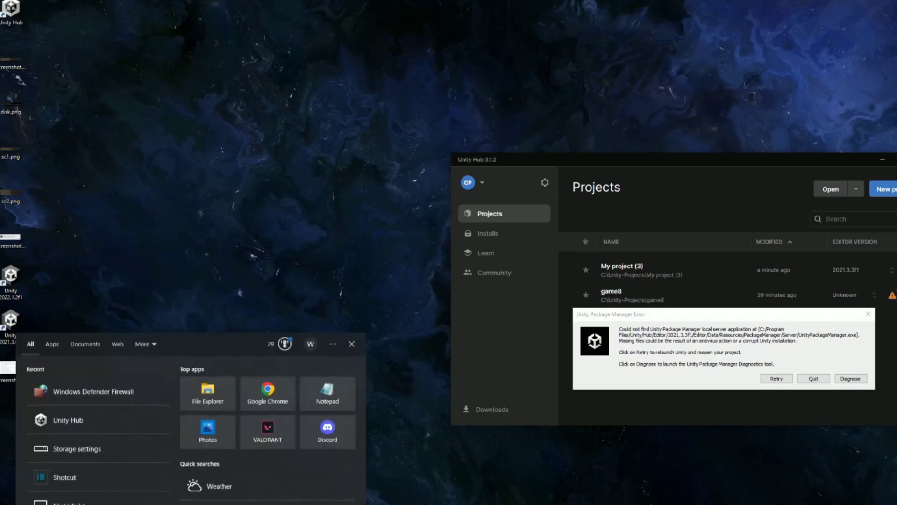
pyautogui.write('virus and')
pyautogui.press('Return')
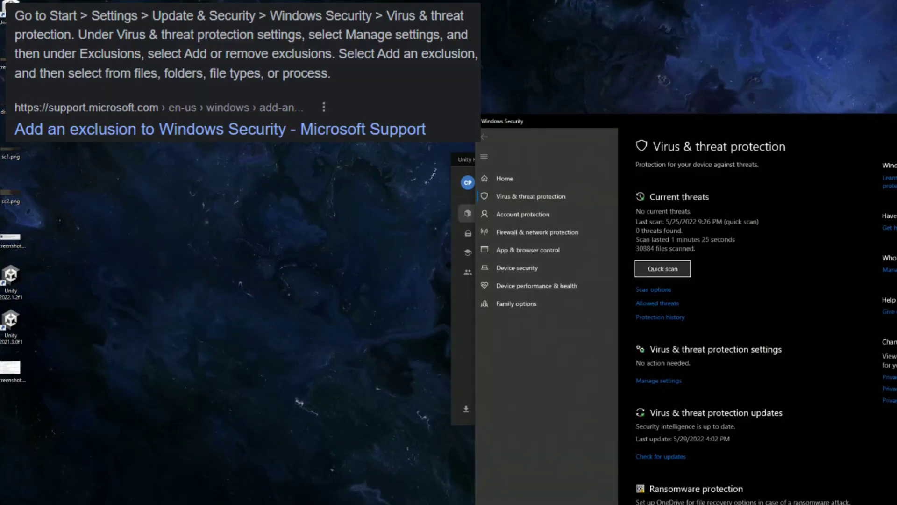
pyautogui.moveTo(727, 123); pyautogui.dragTo(410, 58)
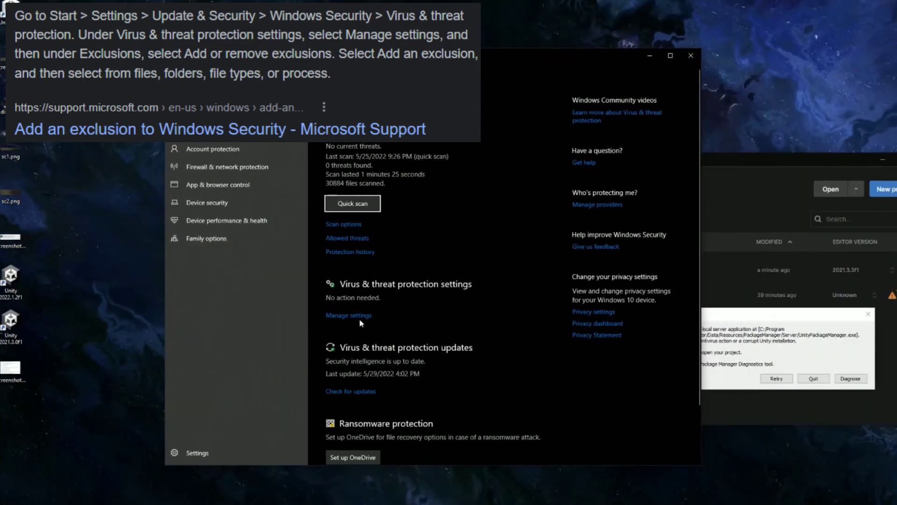
# - Open the Microsoft Defender Antivirus exclusions and check which exclusion types can be added
pyautogui.click(360, 316)
pyautogui.scroll(-10, 361, 319)
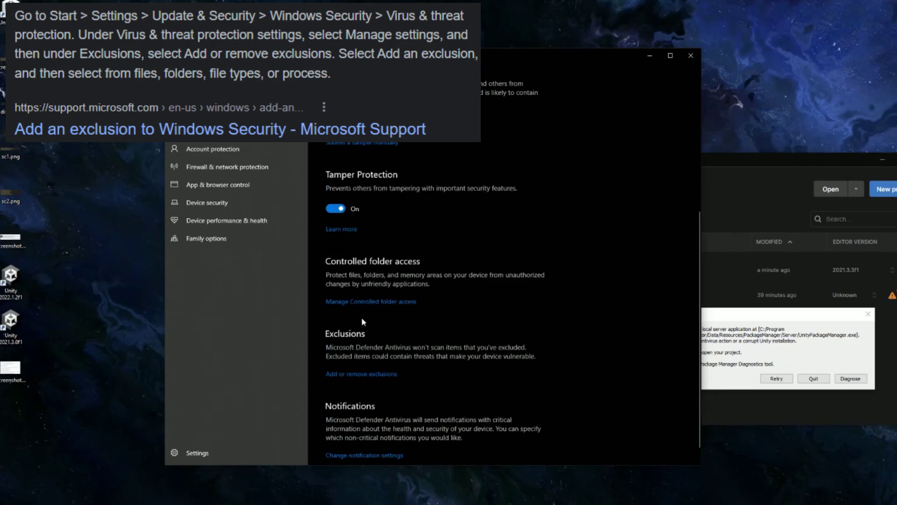
pyautogui.scroll(-1, 363, 321)
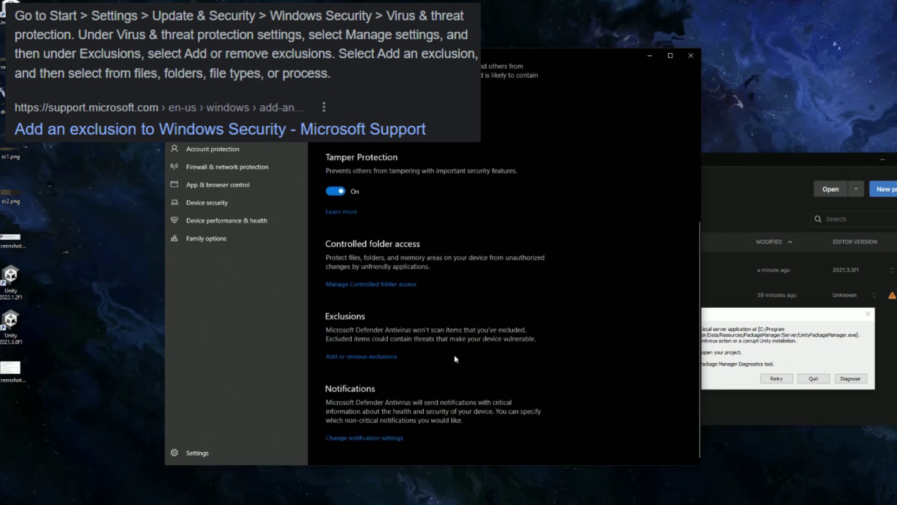
pyautogui.click(367, 358)
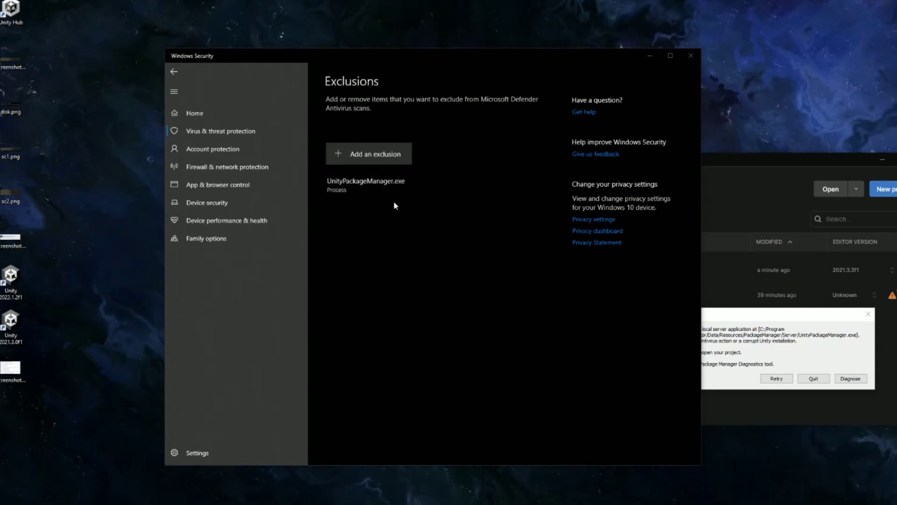
pyautogui.click(366, 154)
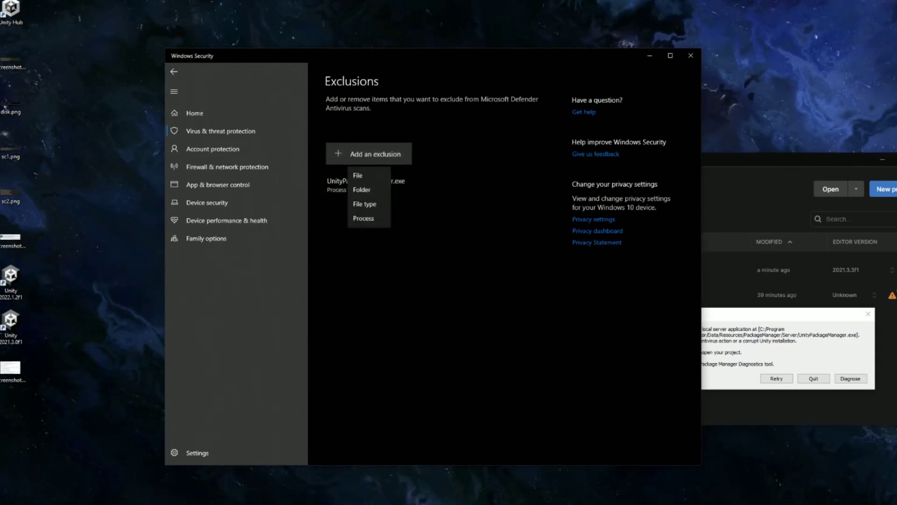
pyautogui.click(469, 355)
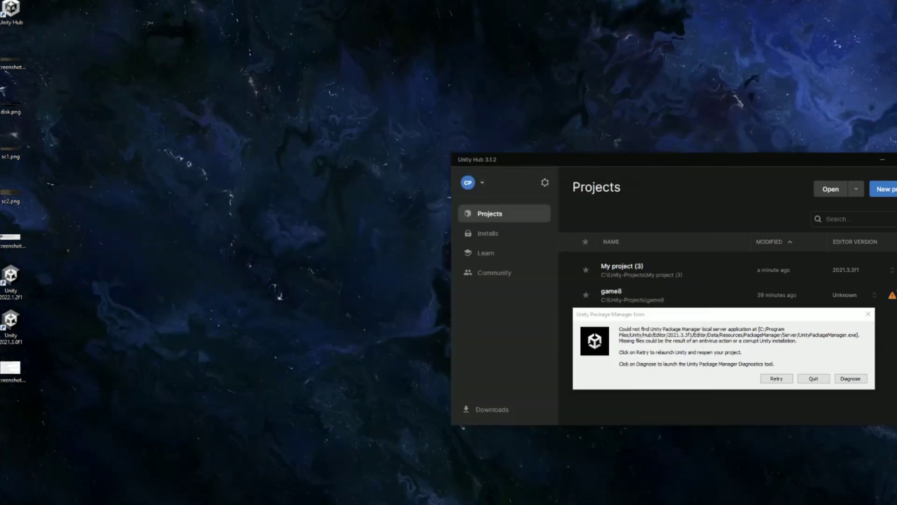
# - Open Windows Defender Firewall and place its window beside the Unity download archive to check the network firewall states
pyautogui.press('super+s')
pyautogui.click(84, 427)
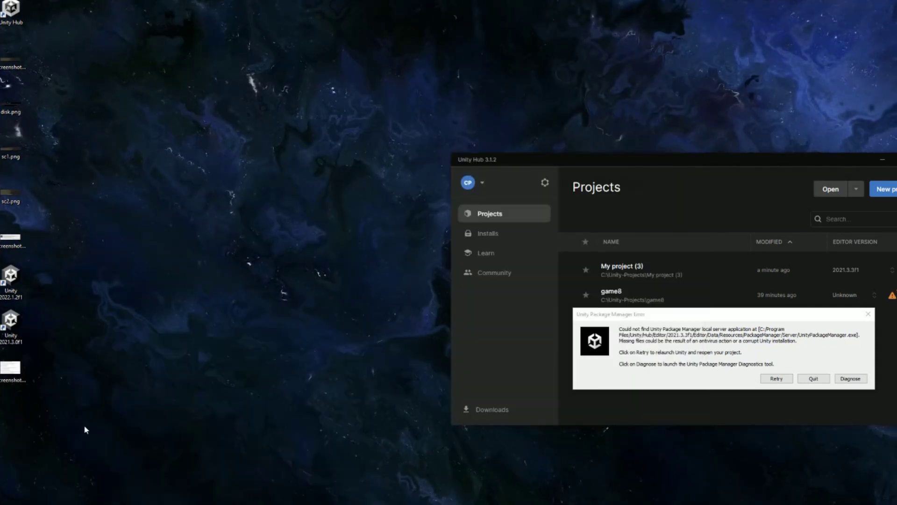
pyautogui.moveTo(683, 158); pyautogui.dragTo(328, 63)
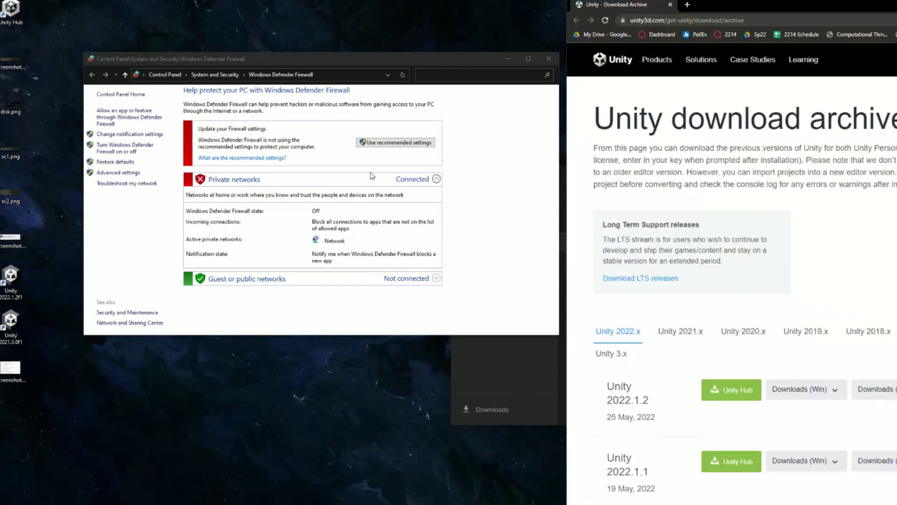
pyautogui.moveTo(460, 61); pyautogui.dragTo(420, 58)
# - Check the Windows download options for Unity 2022.1.2 and Unity 2021.3.3f1 in the Unity download archive
pyautogui.scroll(-2, 810, 250)
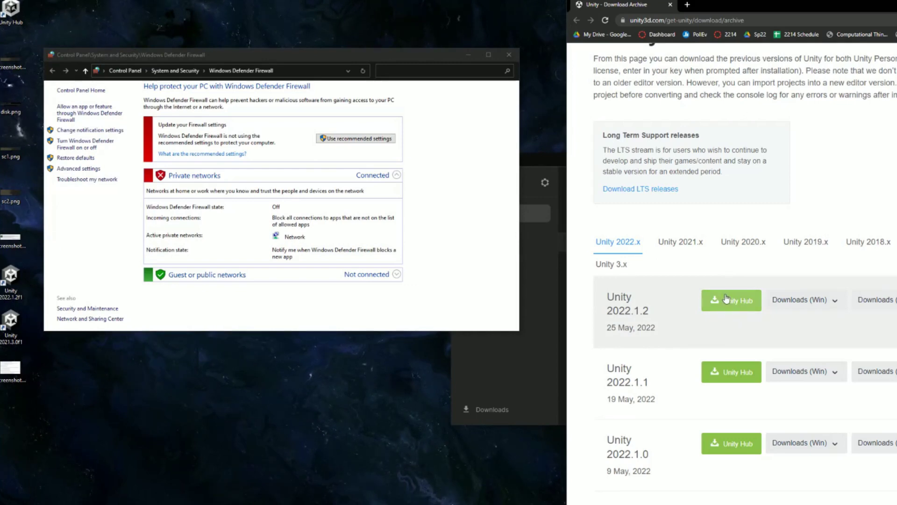
pyautogui.click(835, 302)
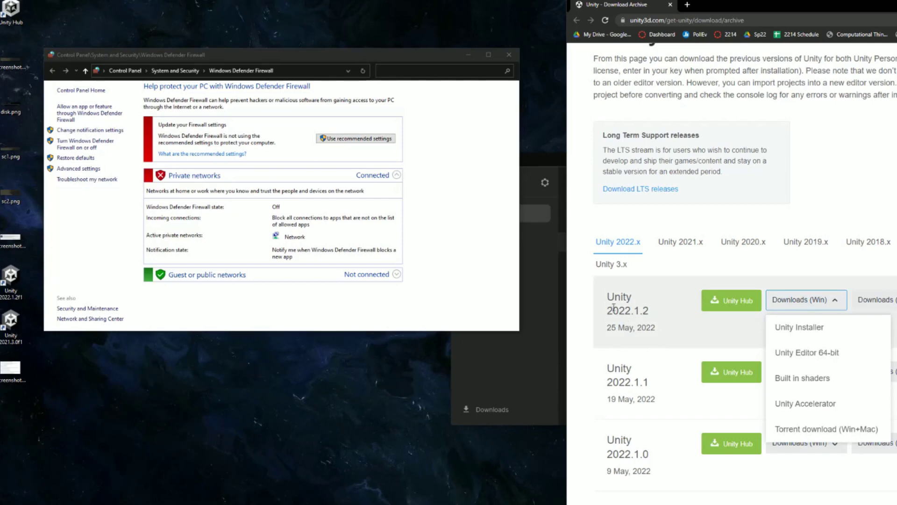
pyautogui.moveTo(611, 290); pyautogui.dragTo(666, 334)
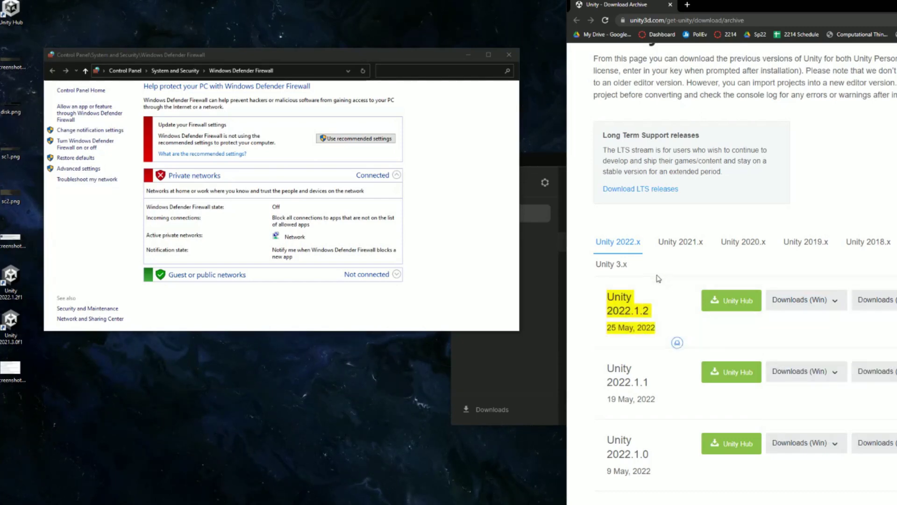
pyautogui.click(695, 254)
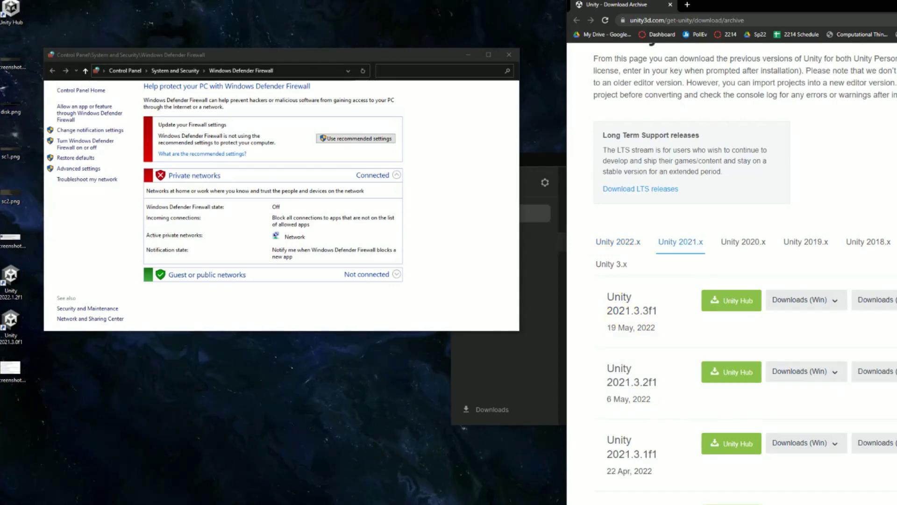
pyautogui.click(803, 300)
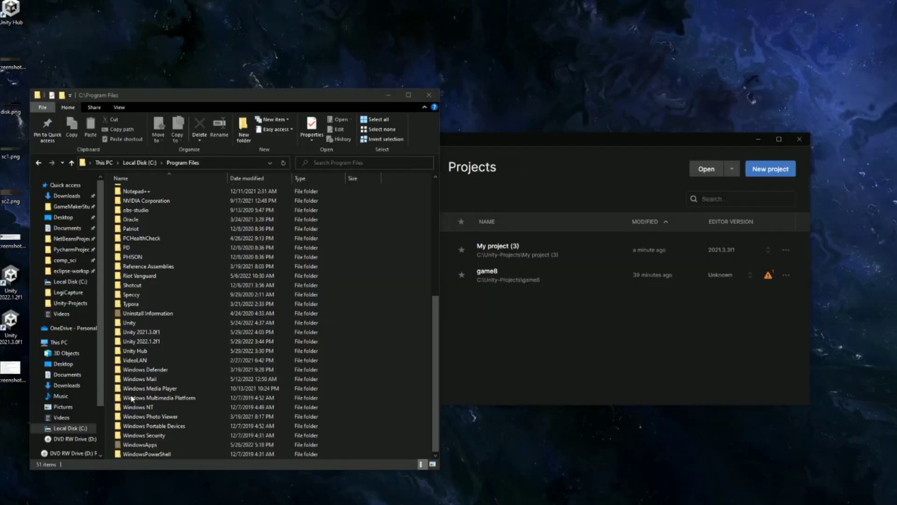
# - Browse from Program Files to Editor\Data\Resources of Unity 2021.3.0f1 and select the PackageManager folder
pyautogui.click(160, 335)
pyautogui.doubleClick(159, 333)
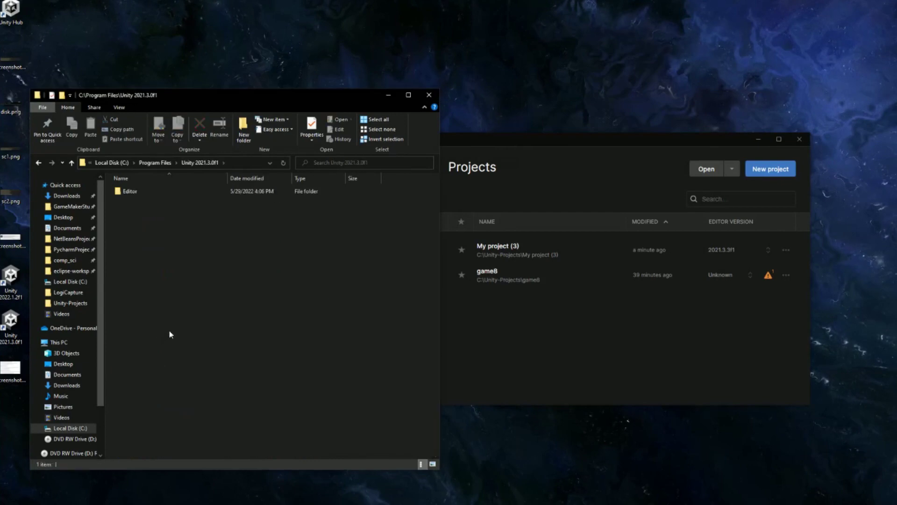
pyautogui.doubleClick(150, 192)
pyautogui.doubleClick(151, 201)
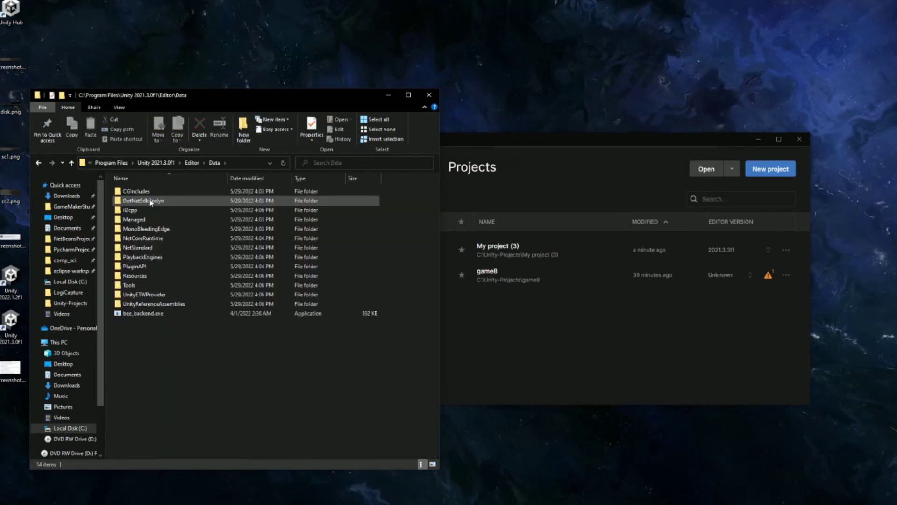
pyautogui.click(140, 277)
pyautogui.doubleClick(141, 277)
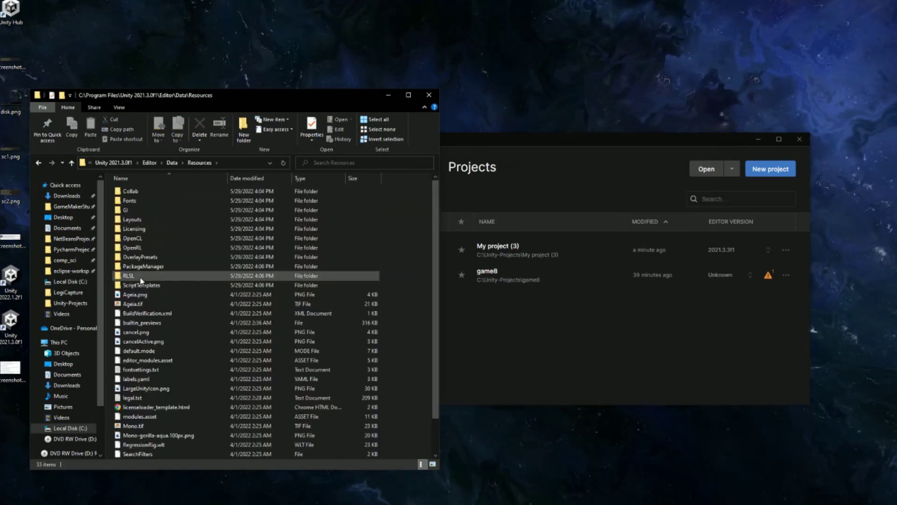
pyautogui.click(150, 267)
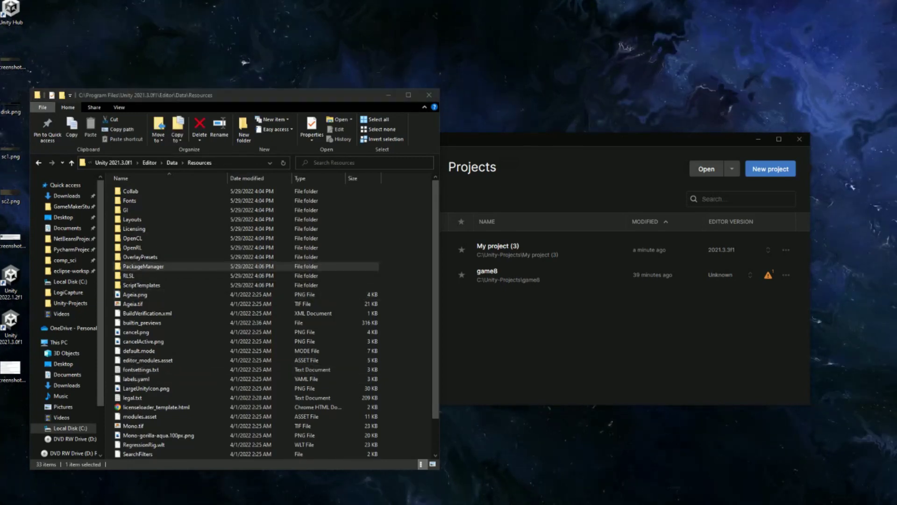
# - Show the editor installs in Unity Hub and browse for Unity.exe in the 2021.3.3f1 Editor folder as the editor to locate
pyautogui.click(527, 143)
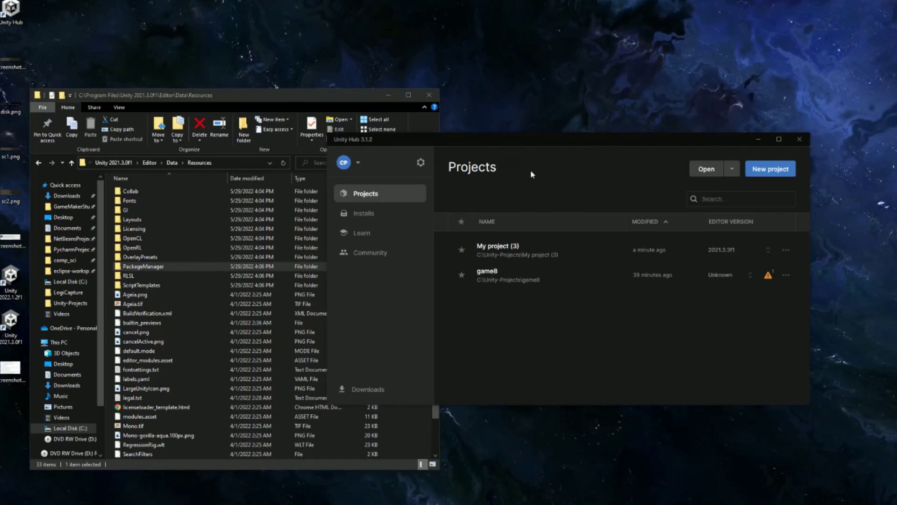
pyautogui.click(364, 216)
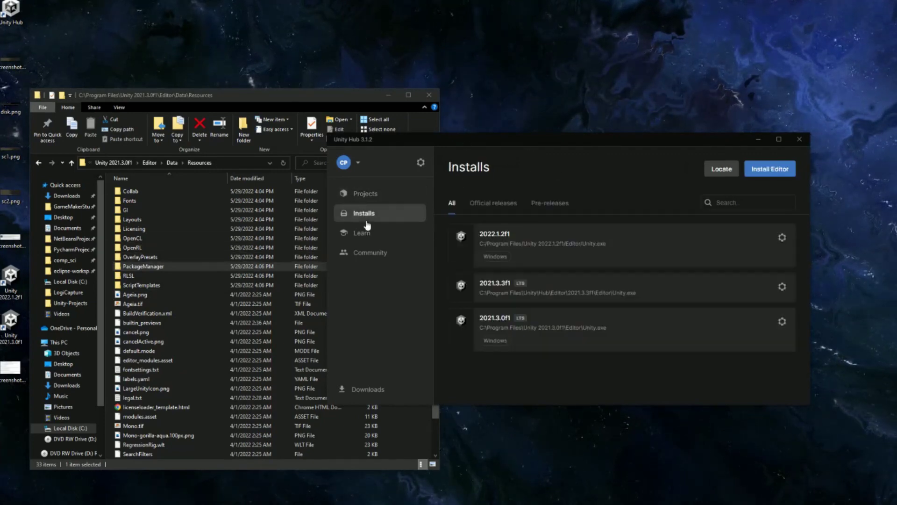
pyautogui.click(719, 169)
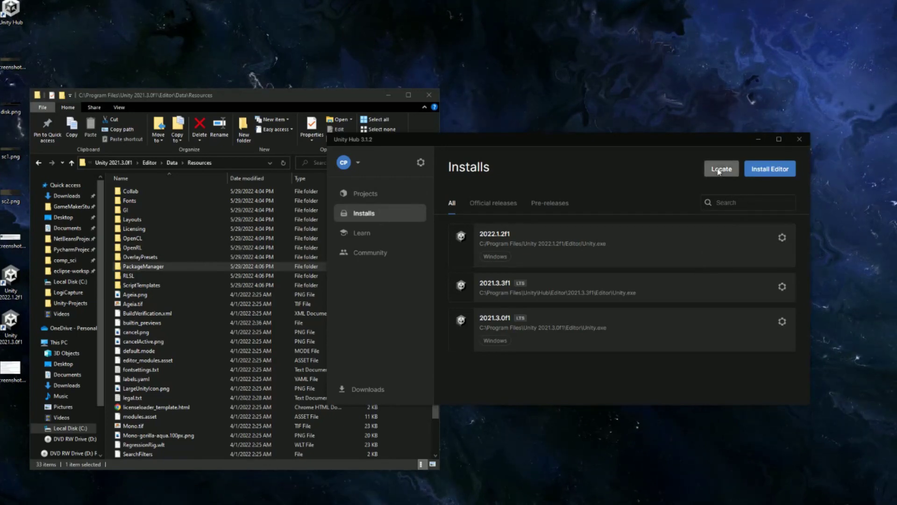
pyautogui.moveTo(598, 148); pyautogui.dragTo(669, 154)
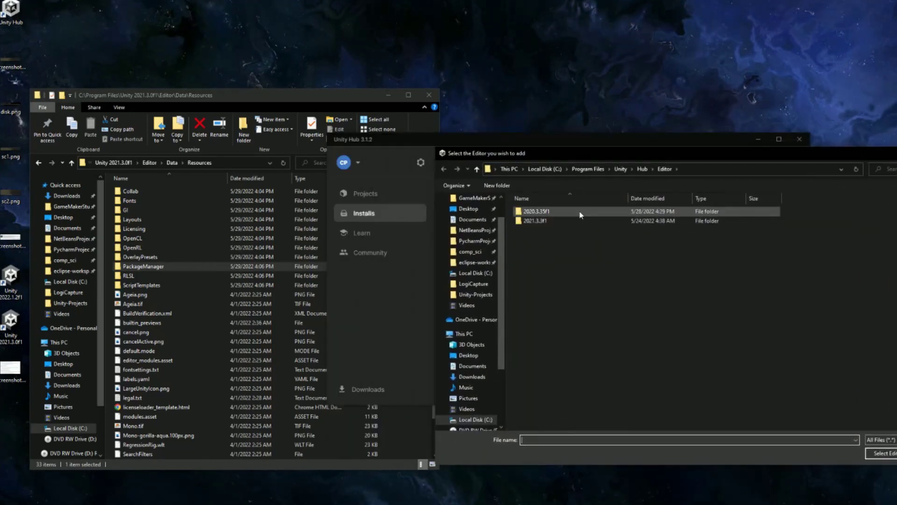
pyautogui.doubleClick(548, 220)
pyautogui.doubleClick(541, 212)
pyautogui.scroll(-10, 546, 281)
pyautogui.click(535, 406)
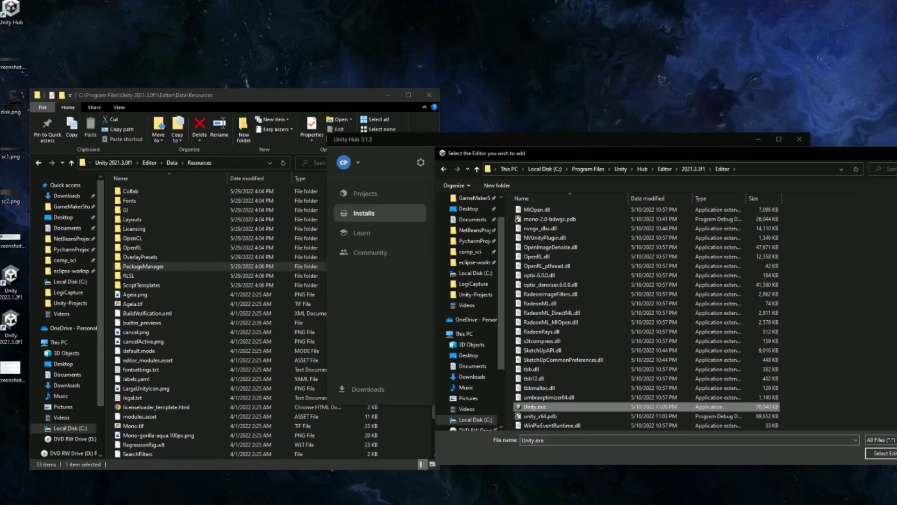
pyautogui.moveTo(572, 154); pyautogui.dragTo(465, 412)
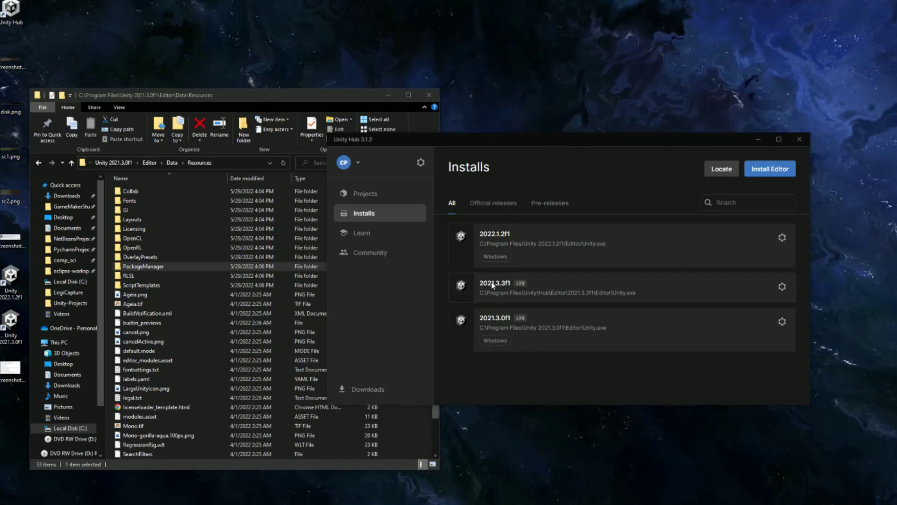
# - Create a project named mygame10 from the FPS Microgame template with editor version 2021.3.0f1, and move Unity Hub off the loading splash
pyautogui.click(382, 193)
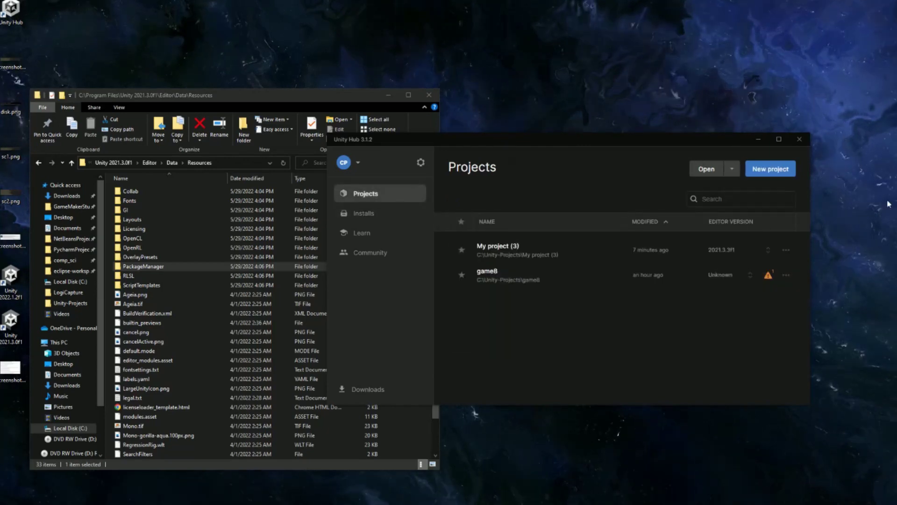
pyautogui.click(776, 172)
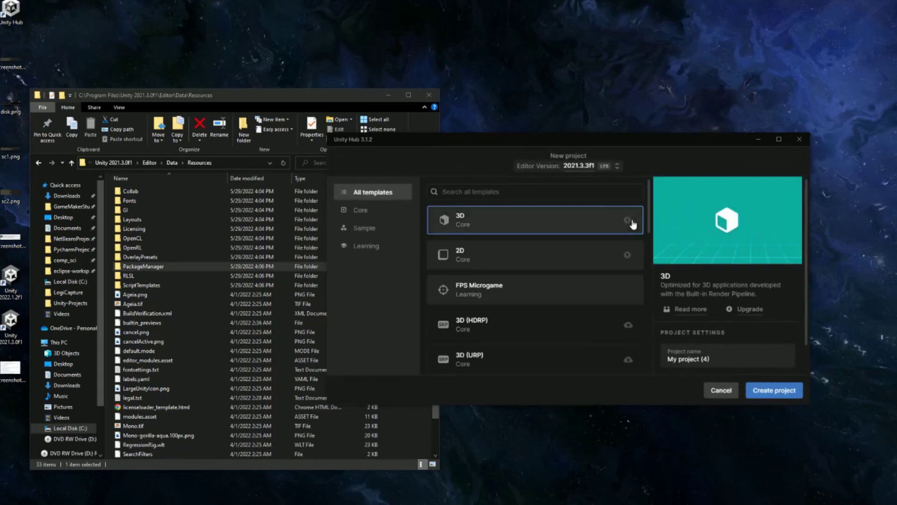
pyautogui.click(579, 166)
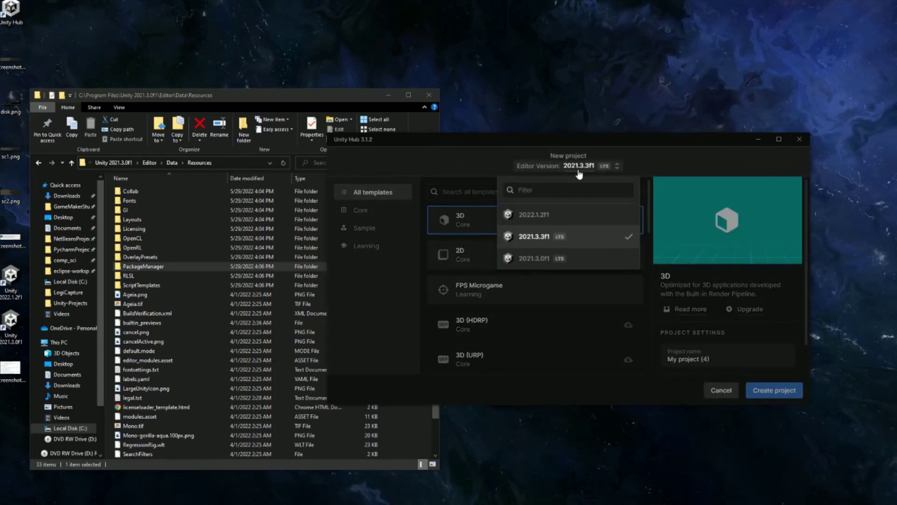
pyautogui.click(534, 259)
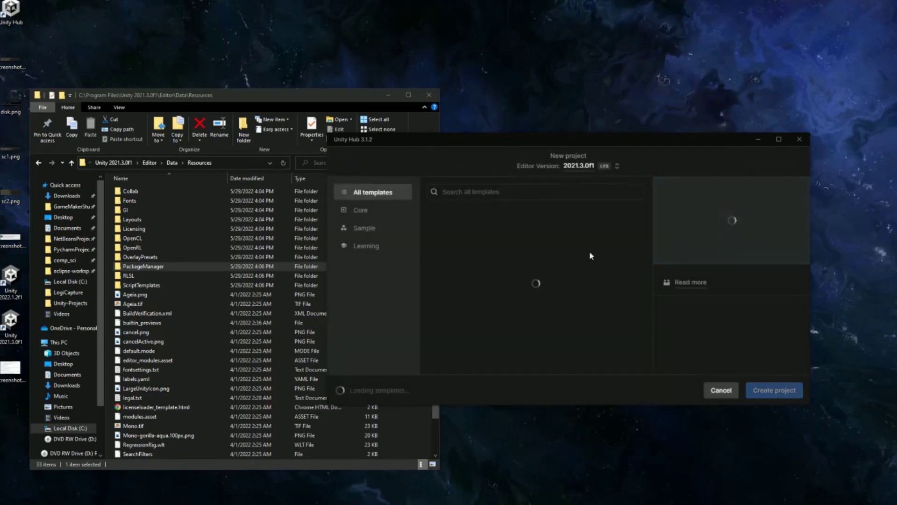
pyautogui.click(579, 333)
pyautogui.write('mygame10')
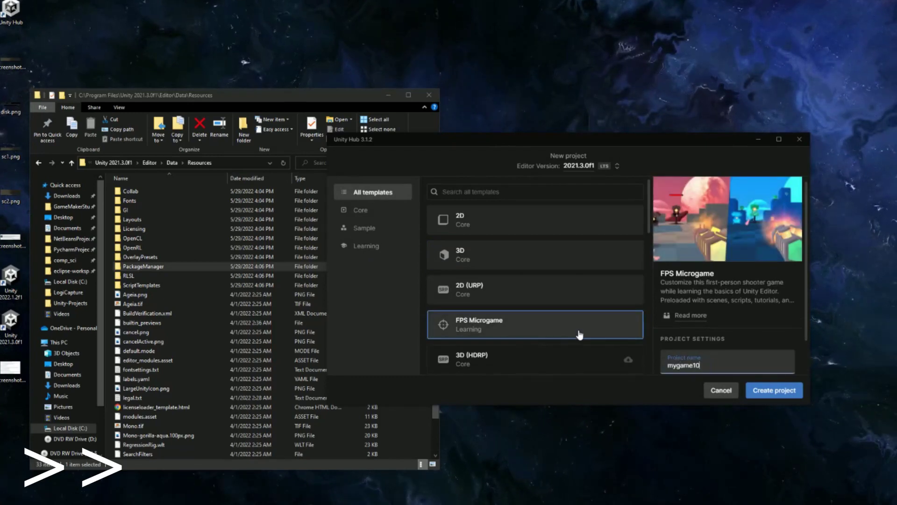
pyautogui.press('Return')
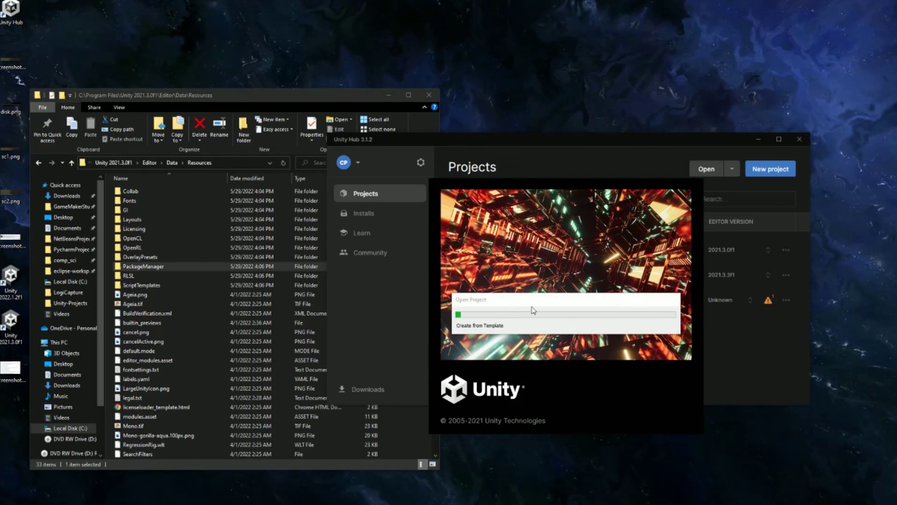
pyautogui.moveTo(681, 141); pyautogui.dragTo(413, 184)
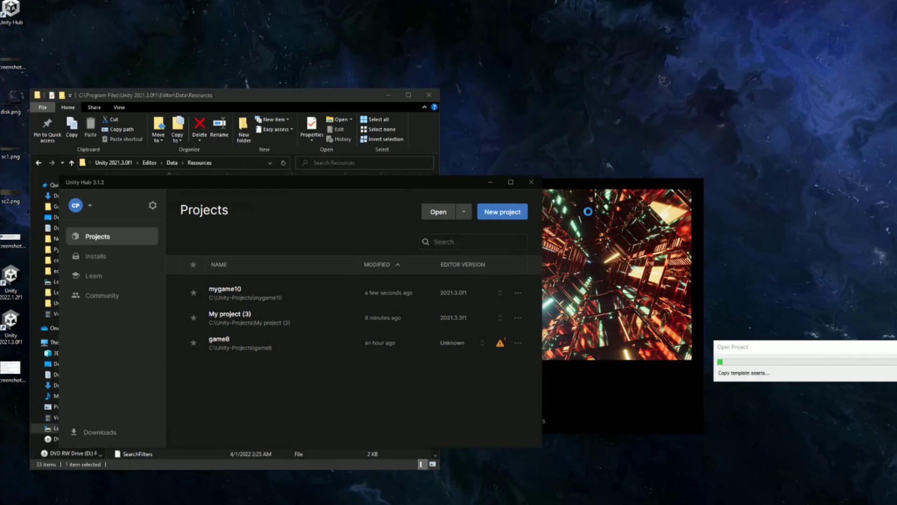